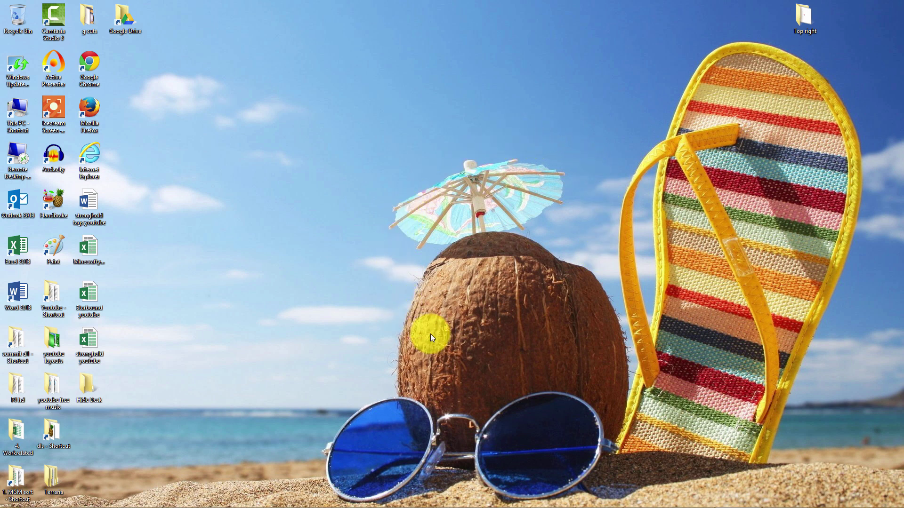
- Launch Internet Explorer and search Google for 'visual studio community edition' using the suggestion
double_click(91, 154)
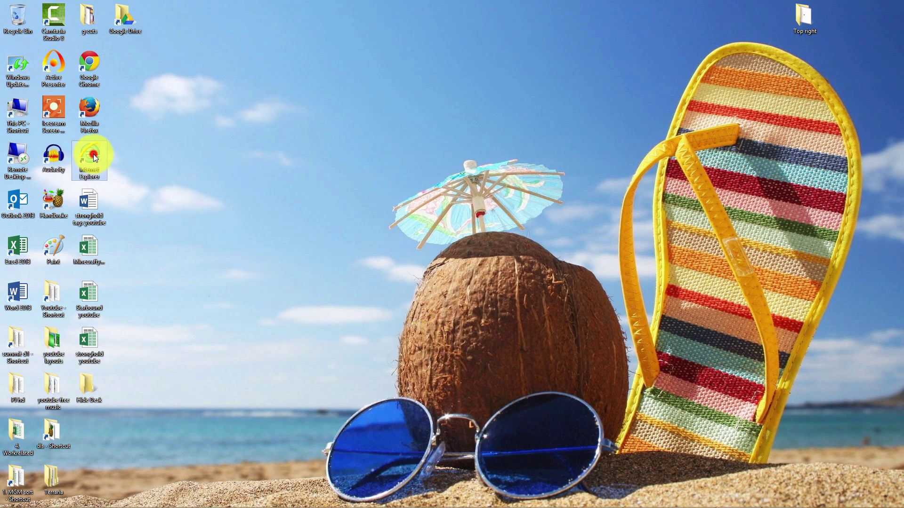
left_click(407, 238)
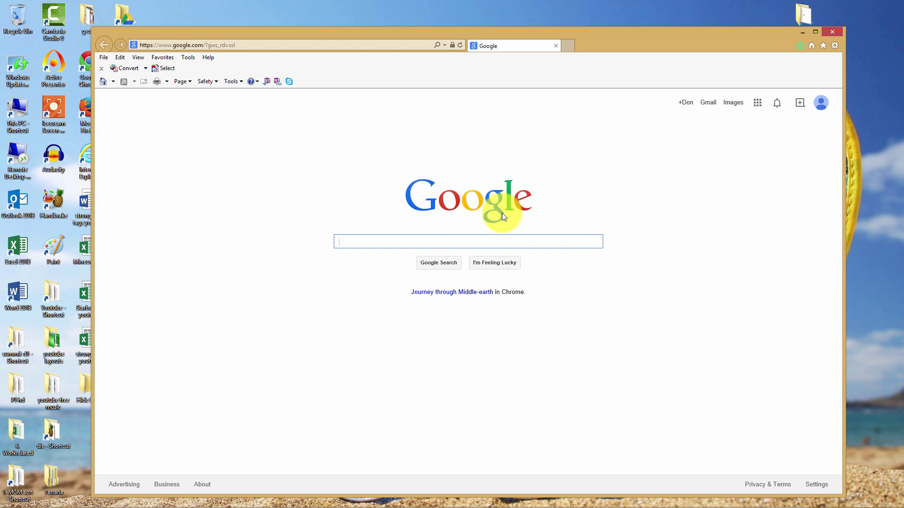
type("Visual ")
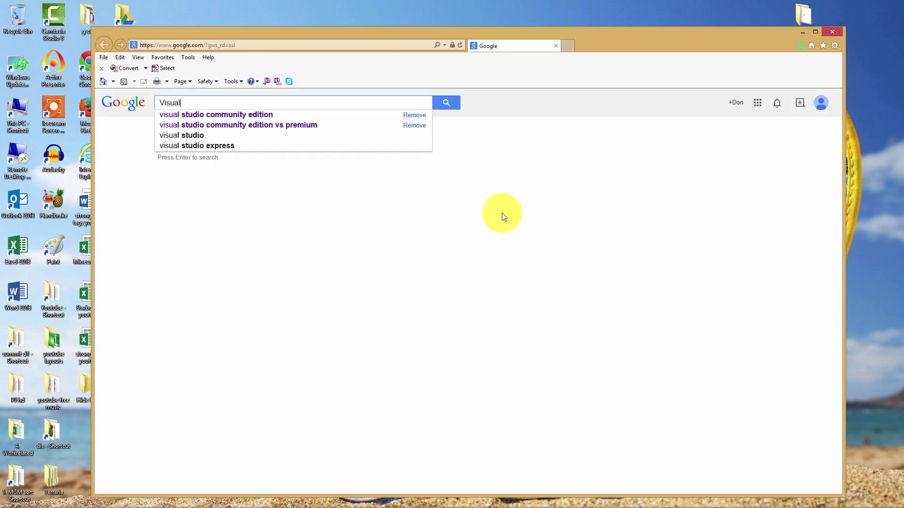
type("s")
key("BackSpace")
type("studio")
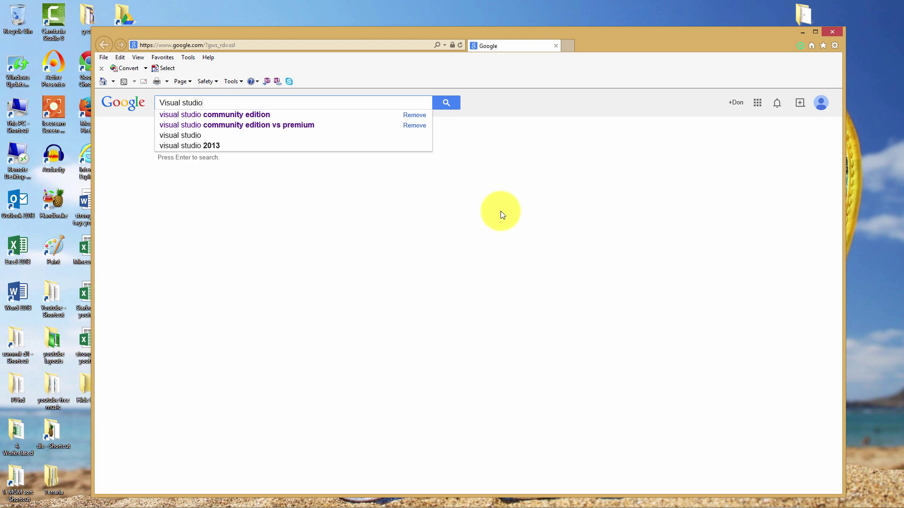
left_click(252, 116)
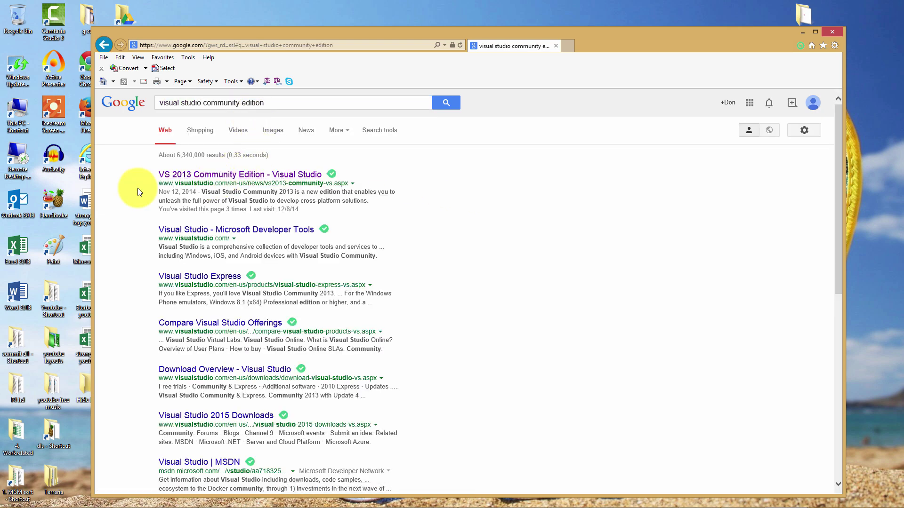
- Open the VS 2013 Community Edition page and download vs_community.exe, then show its folder
left_click(230, 176)
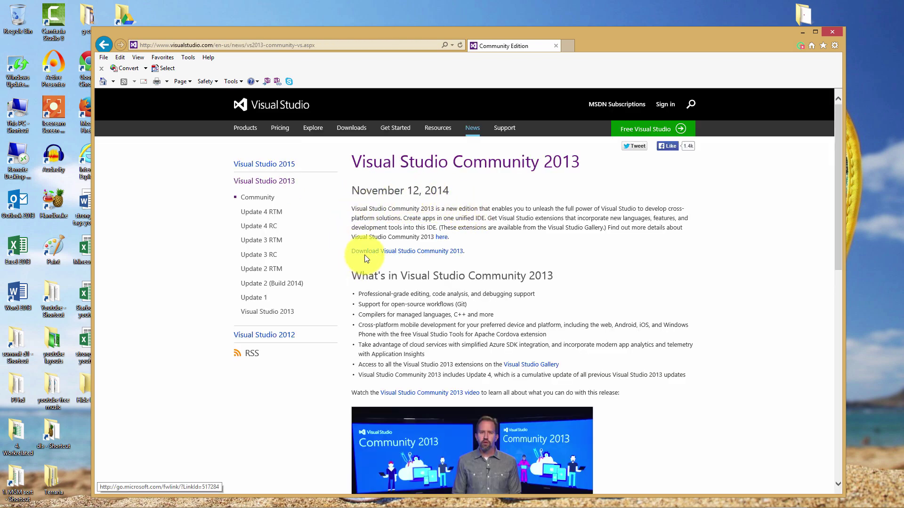
left_click(431, 252)
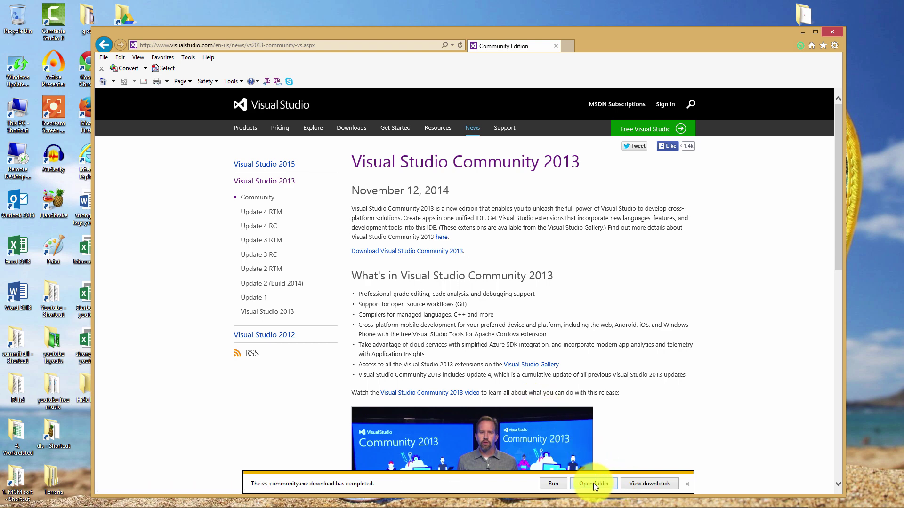
left_click(593, 483)
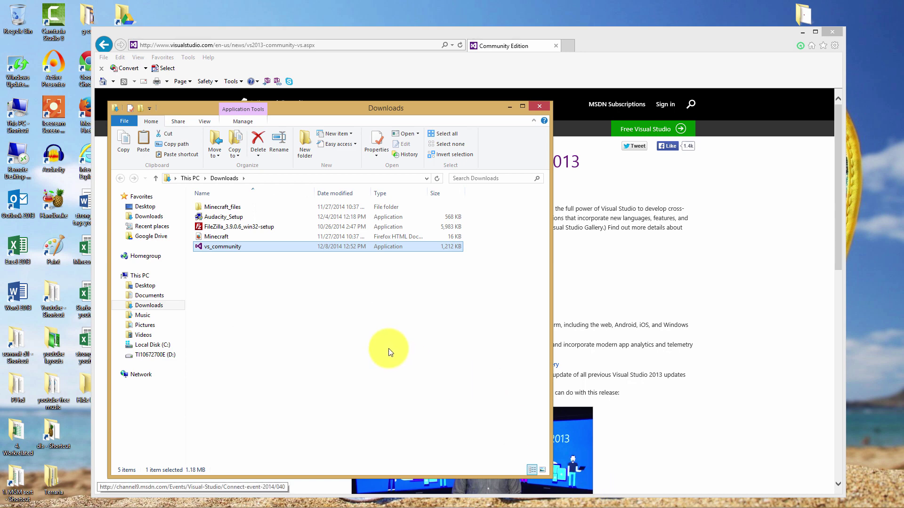
- Run vs_community from the Downloads folder
double_click(227, 248)
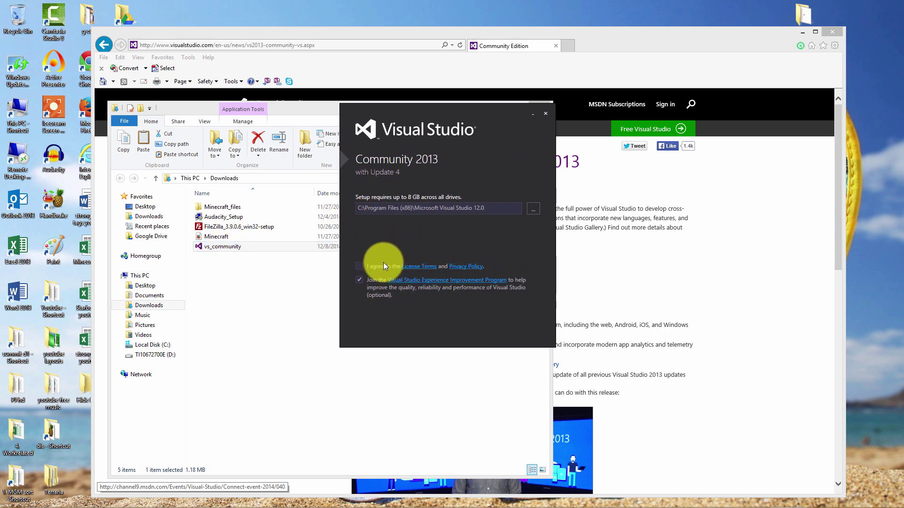
- Accept the License Terms and privacy policy and continue to optional features
left_click(369, 210)
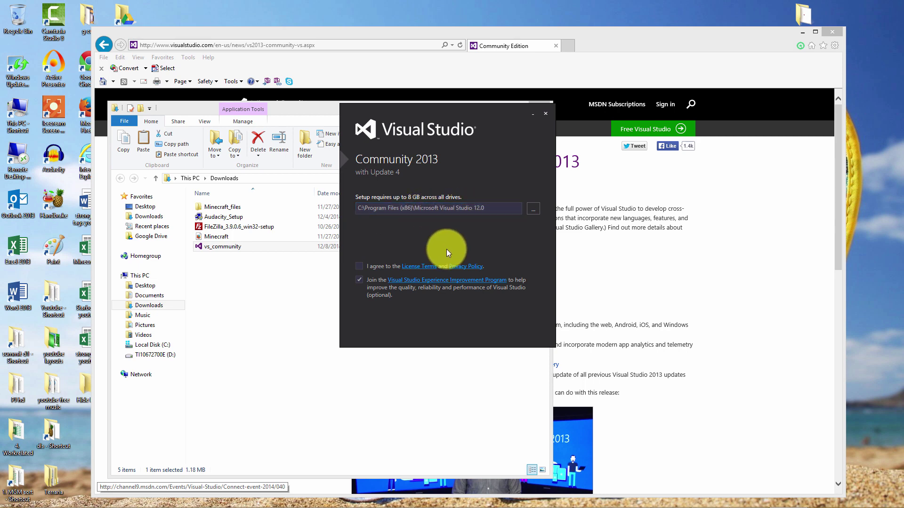
left_click(360, 268)
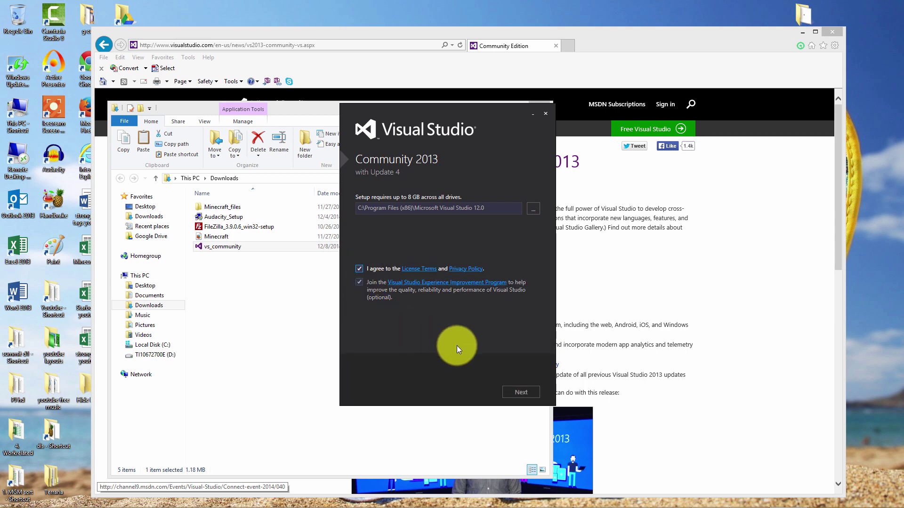
left_click(515, 394)
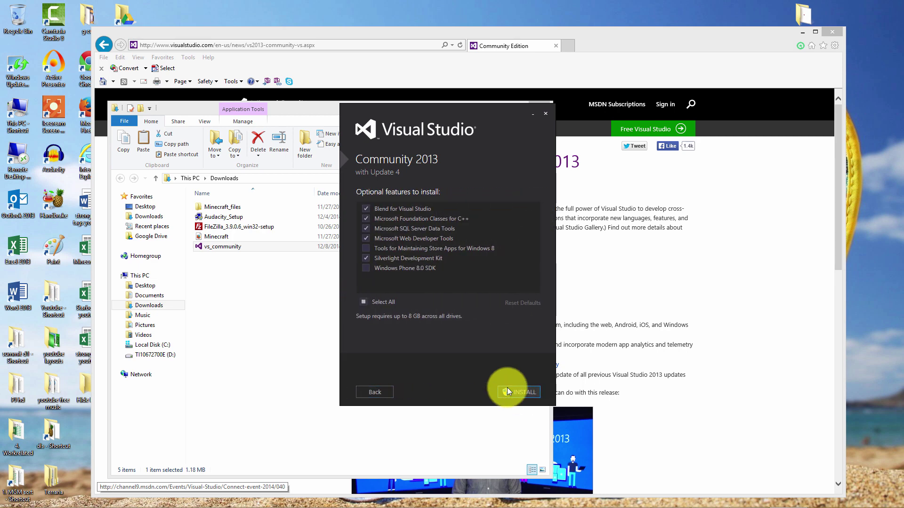
- Include Store Apps tools and the Windows Phone 8.0 SDK, then start installing
left_click(366, 248)
left_click(364, 268)
left_click(367, 268)
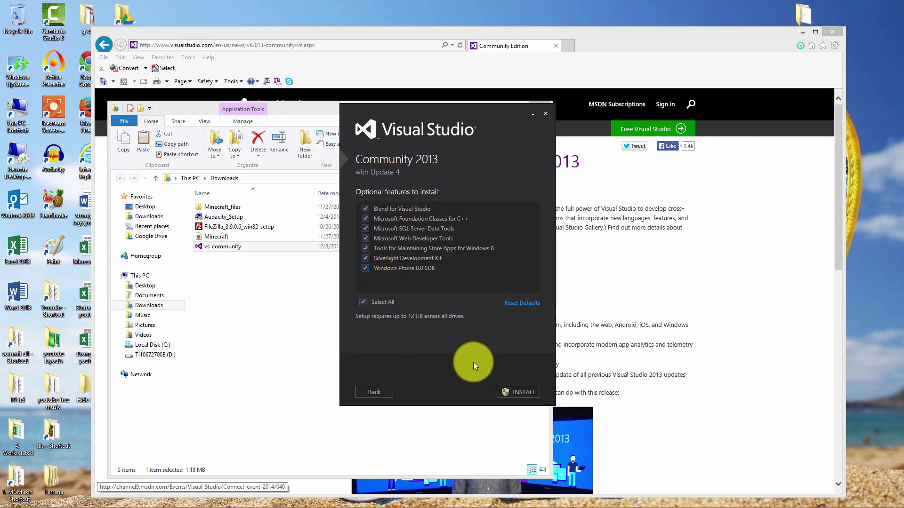
left_click(518, 391)
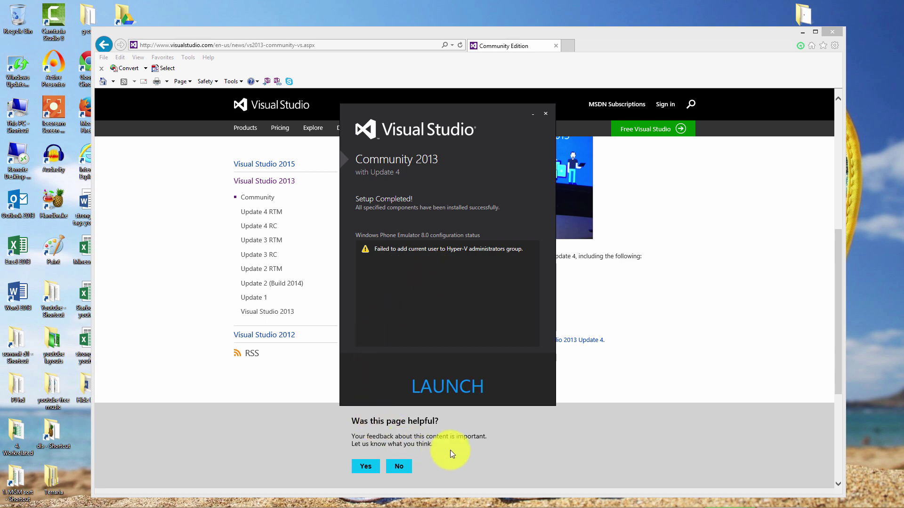
- Launch Visual Studio once Setup Completed appears
left_click(461, 395)
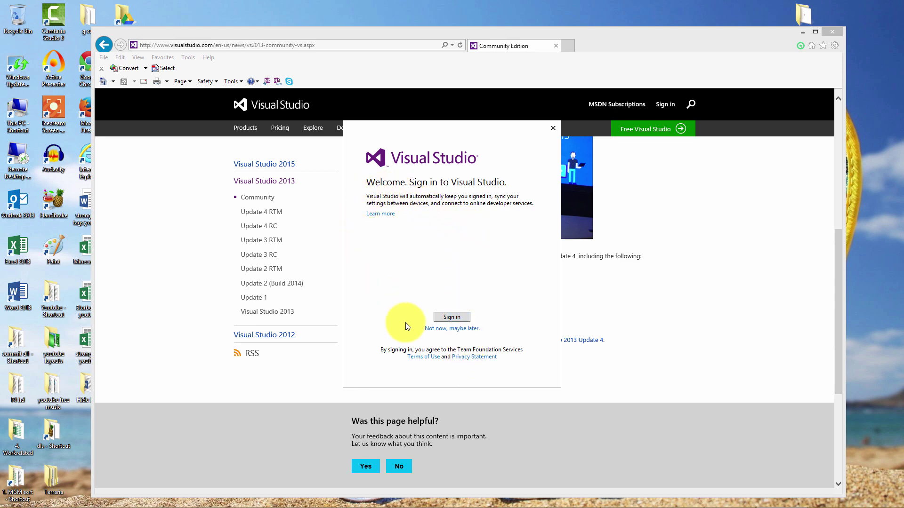
- Skip sign-in and start Visual Studio with General settings and the Blue theme
left_click(447, 328)
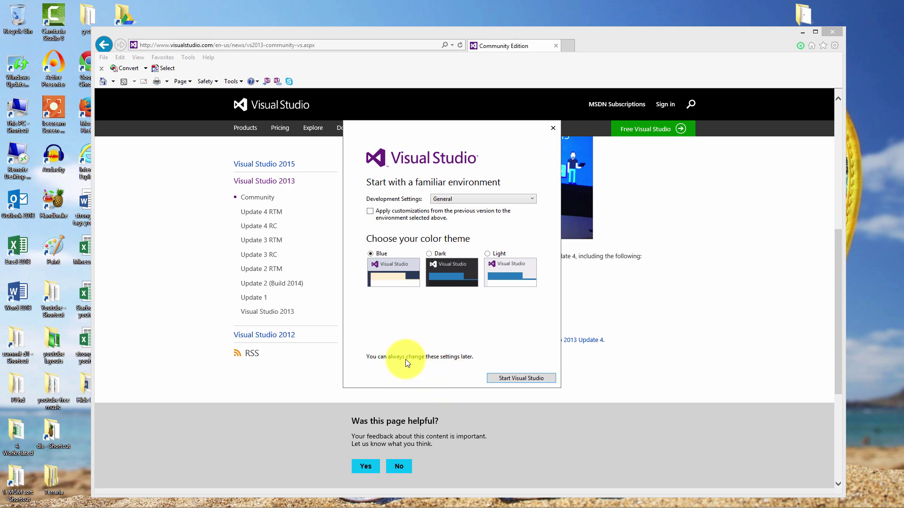
left_click(500, 380)
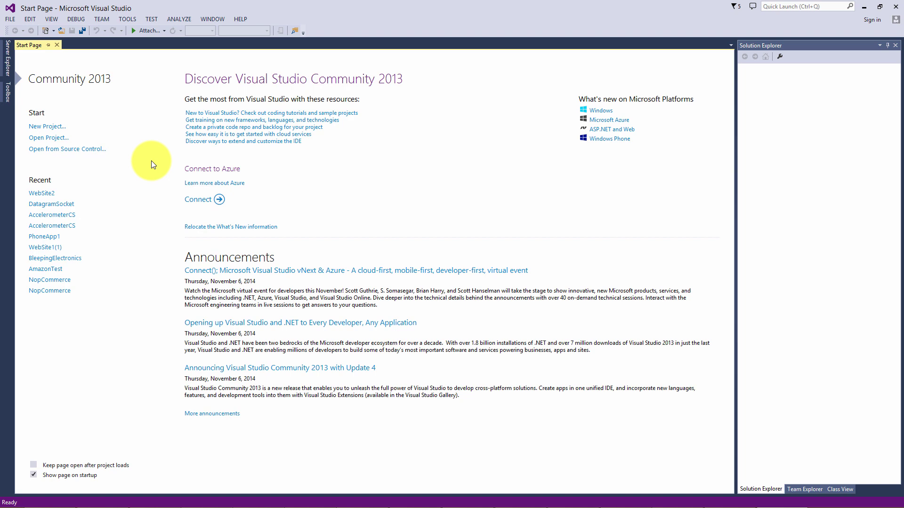
- Choose 'New Project...' on the Start Page
left_click(55, 130)
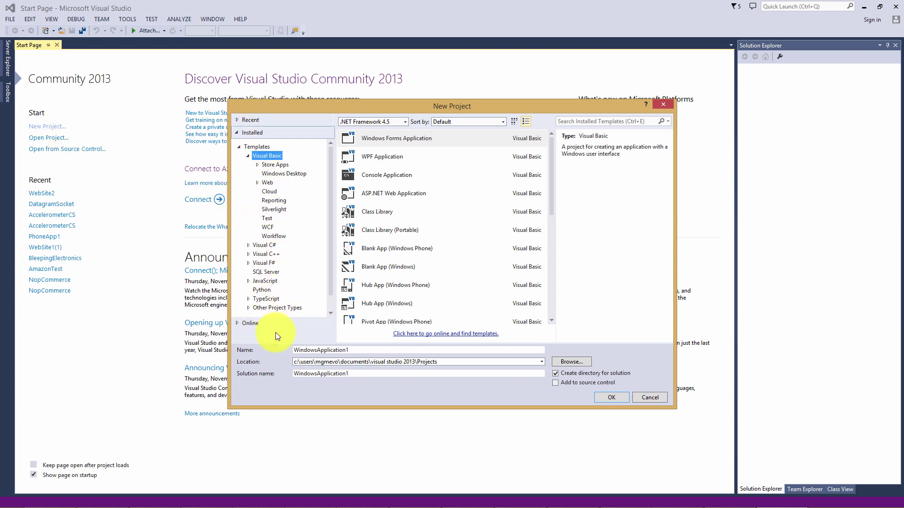
- Expand the Visual C# node in the New Project Templates tree
left_click(248, 156)
left_click(247, 156)
left_click(248, 157)
left_click(248, 165)
left_click(248, 166)
left_click(249, 175)
left_click(250, 176)
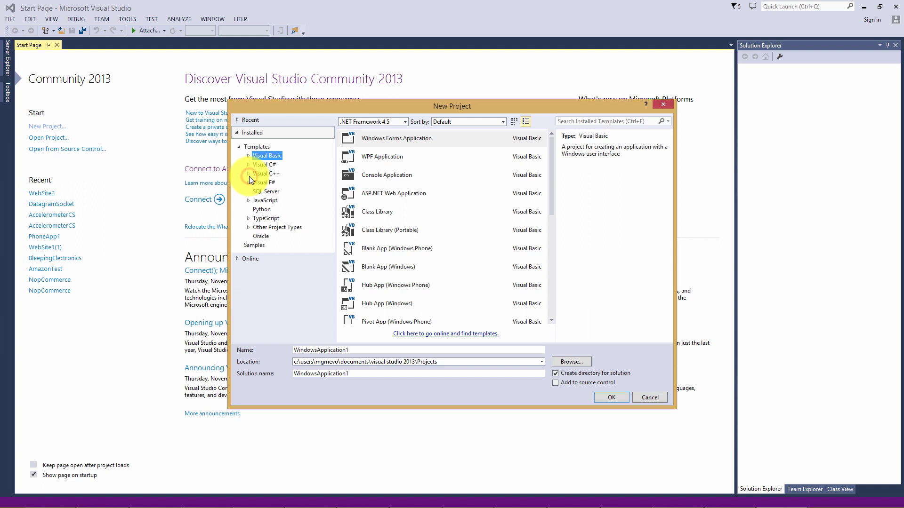
left_click(249, 165)
left_click(250, 166)
left_click(250, 165)
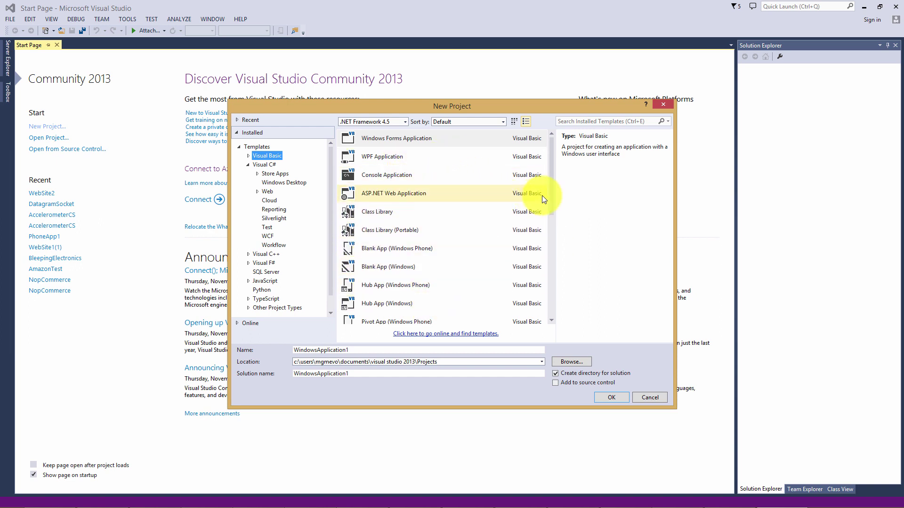
- Scroll through the Visual C# template list
scroll(544, 203, "down", 1)
scroll(541, 216, "down", 5)
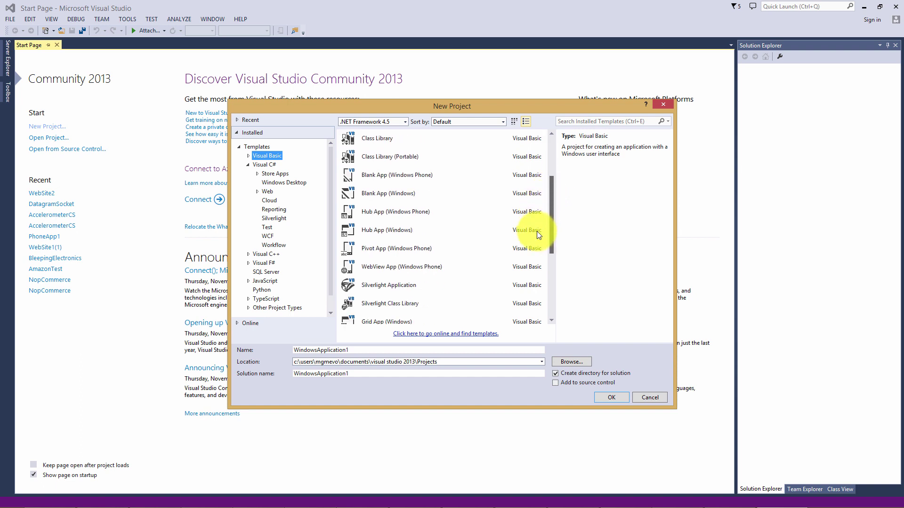
scroll(546, 296, "down", 1)
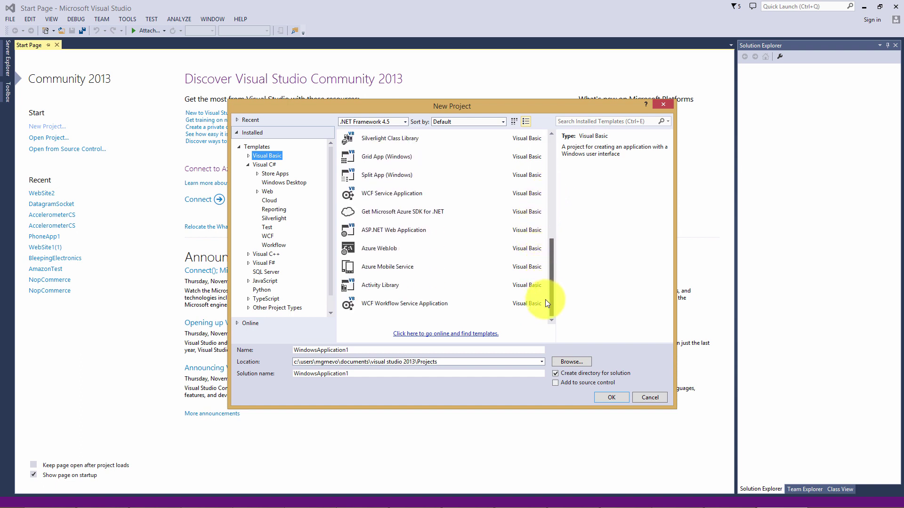
left_click_drag(549, 303, 568, 175)
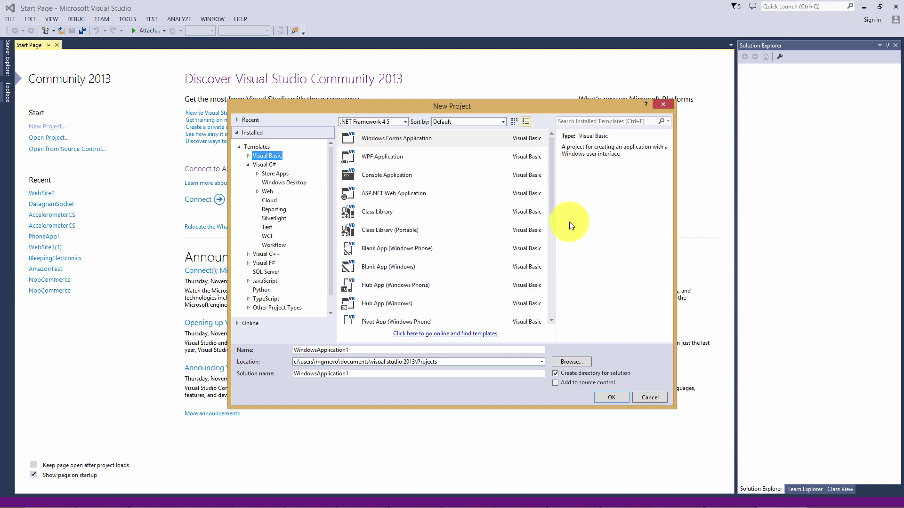